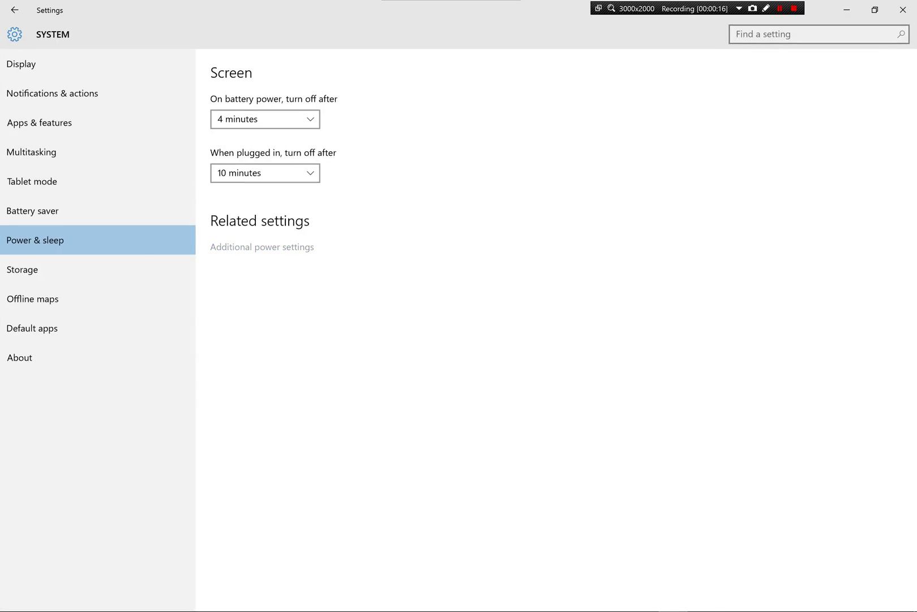
Step: Go to the power plan options from the Power & sleep page
left_click(262, 246)
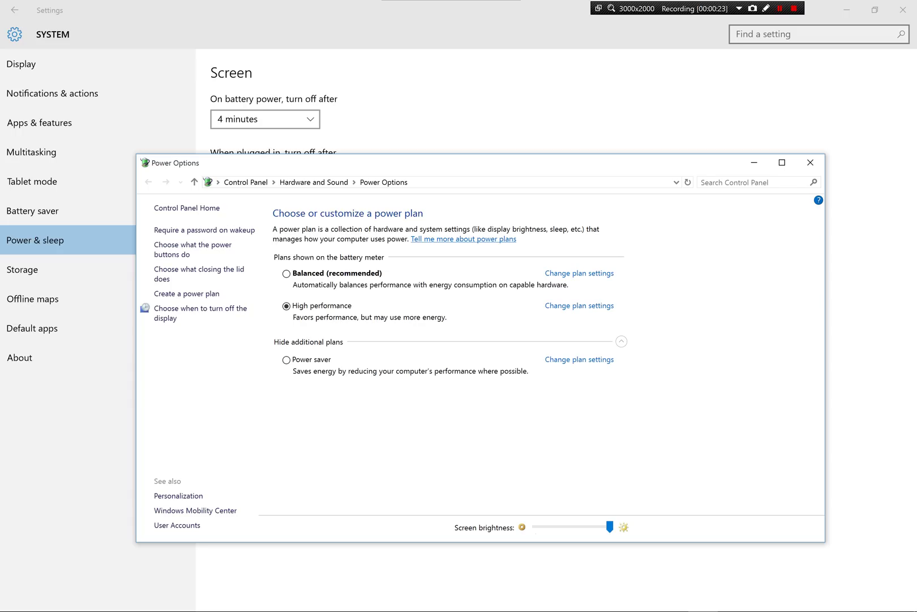
Step: Nudge the Power Options window slightly into place
left_click_drag(430, 162, 436, 159)
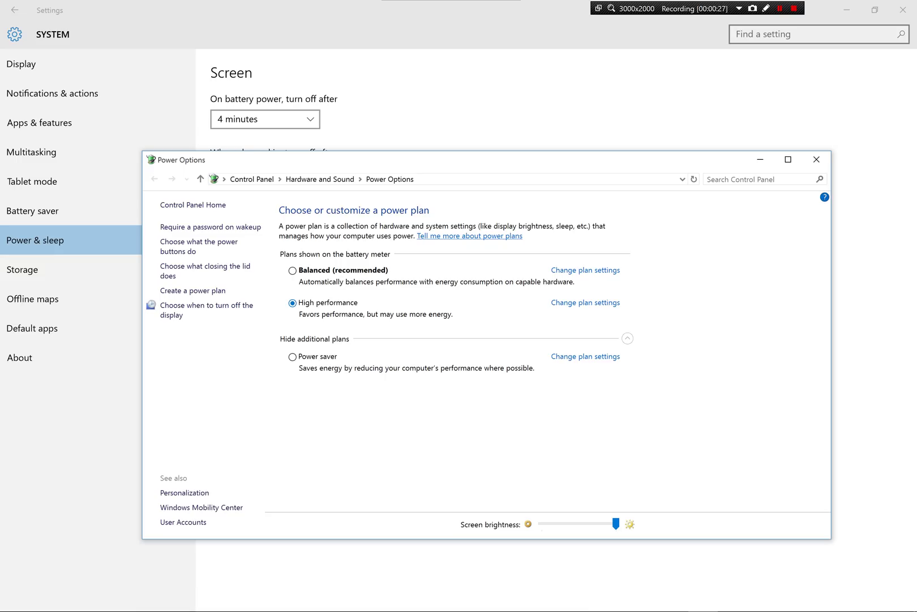
key("Tab")
key("Return")
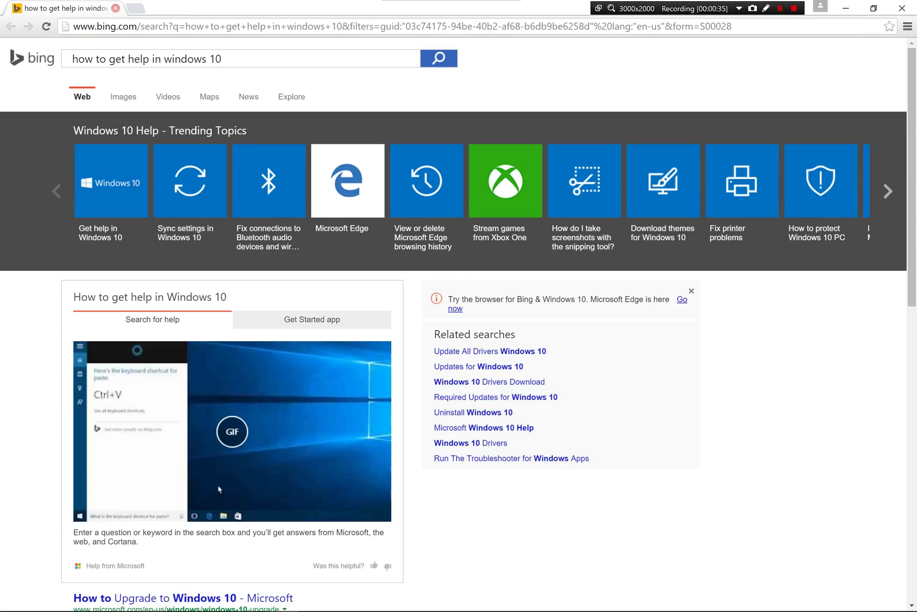
key("alt+F4")
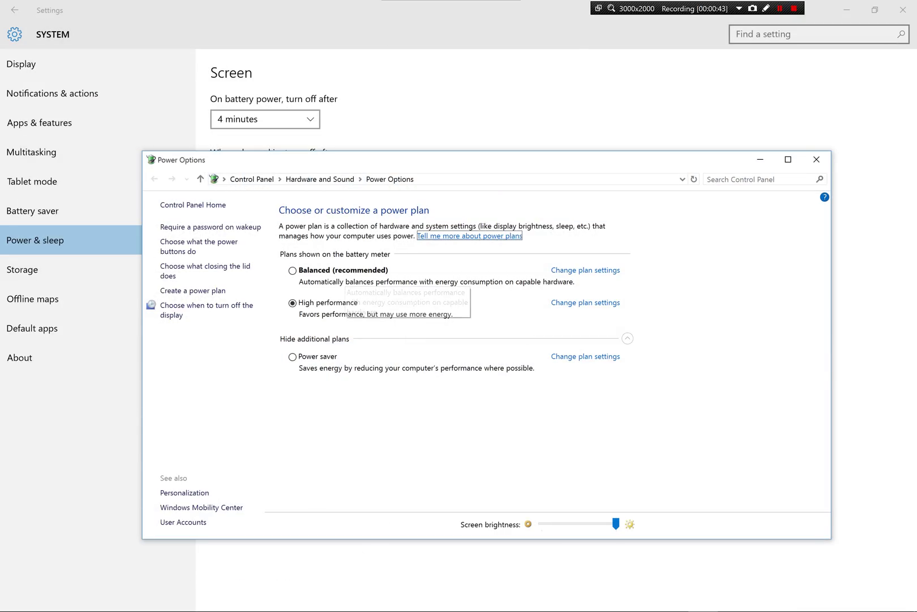
Step: Review the Balanced plan's advanced power settings, keeping Balanced selected, then close them
left_click(586, 270)
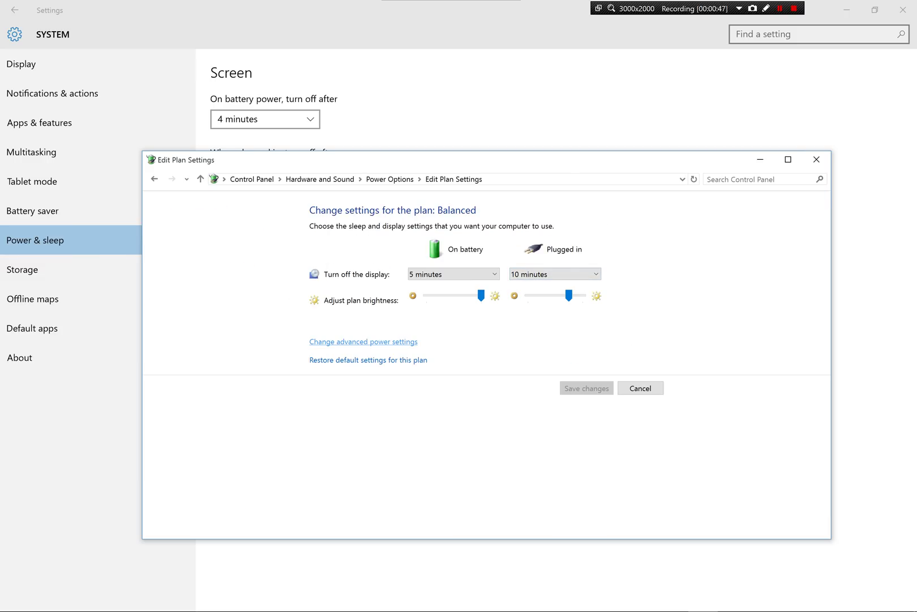
left_click(364, 341)
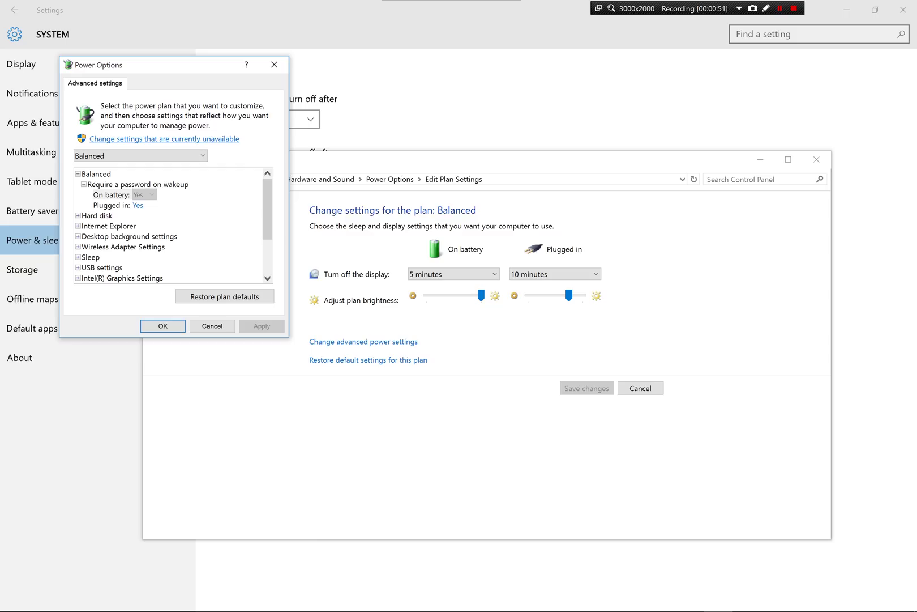
left_click(165, 138)
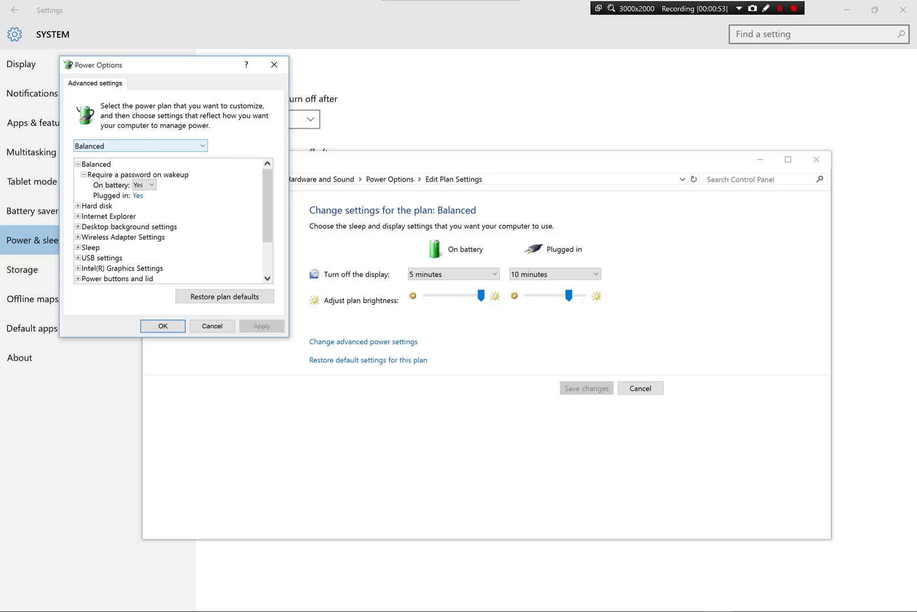
left_click(140, 146)
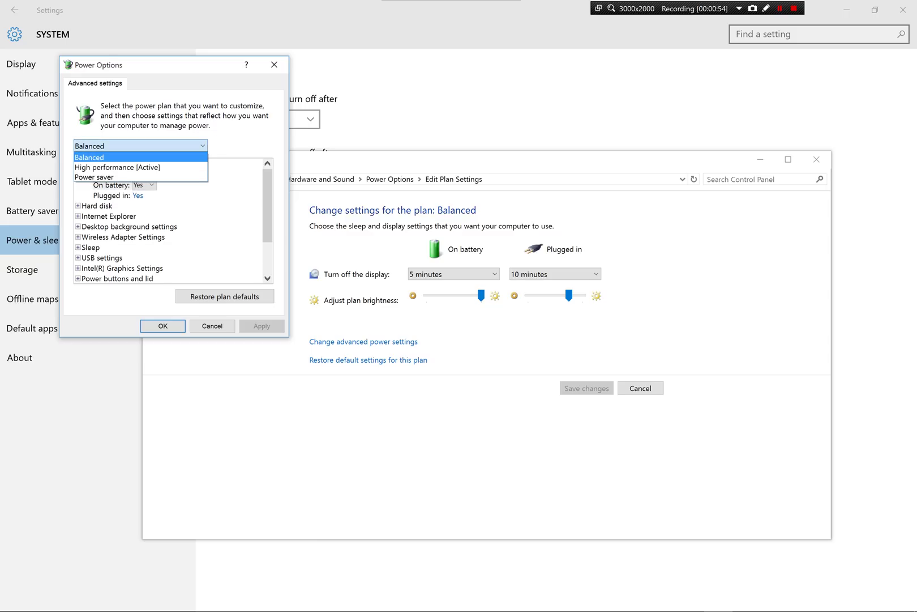
left_click(107, 157)
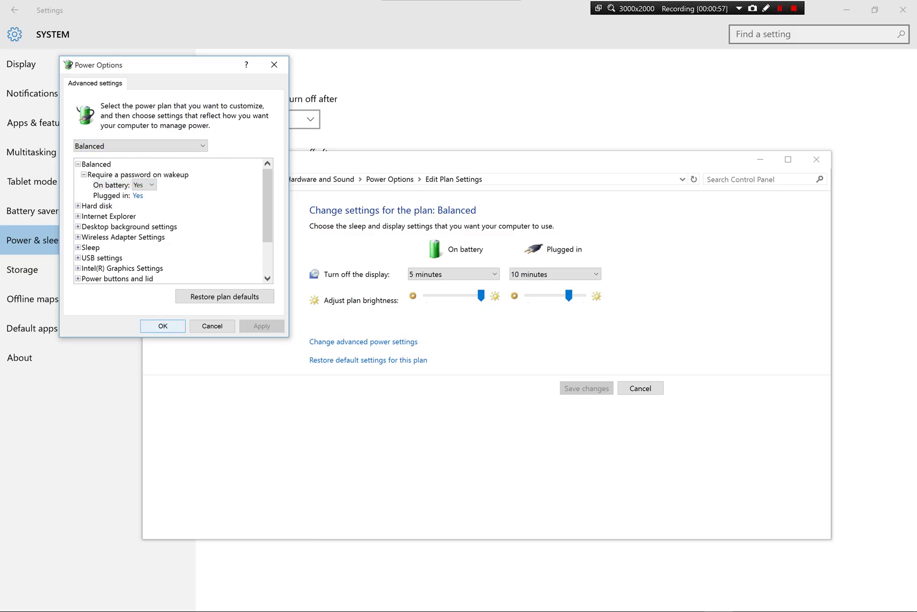
left_click(163, 326)
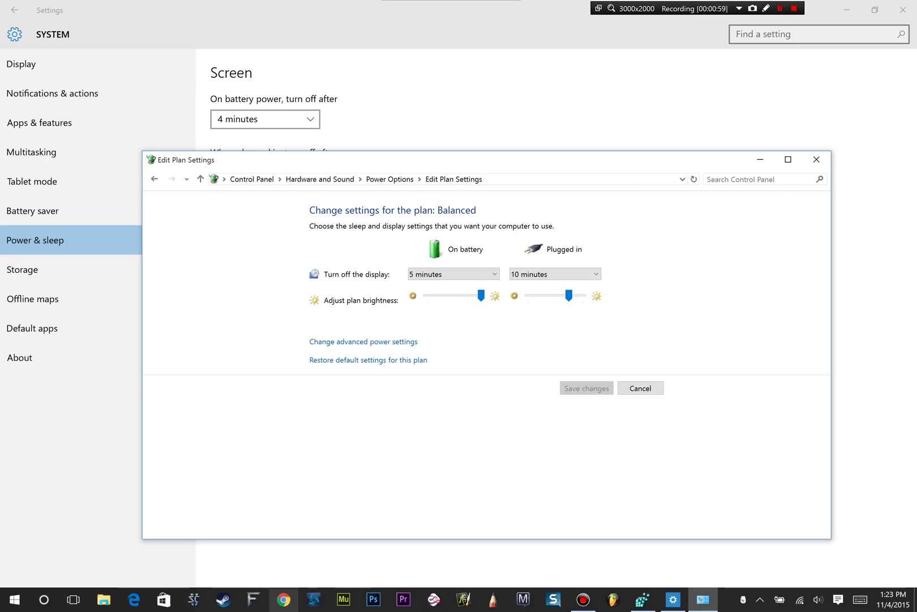
mouse_move(75, 599)
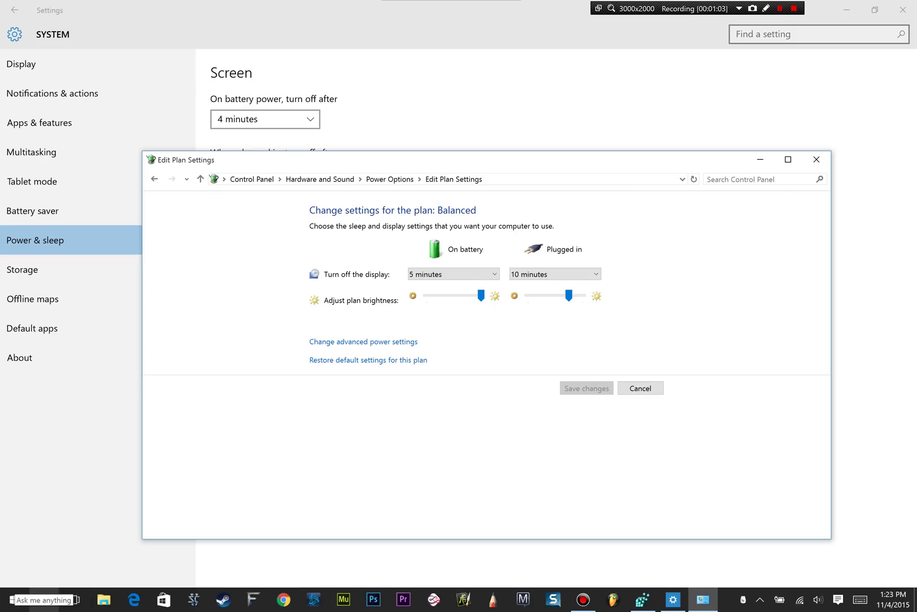
left_click(43, 599)
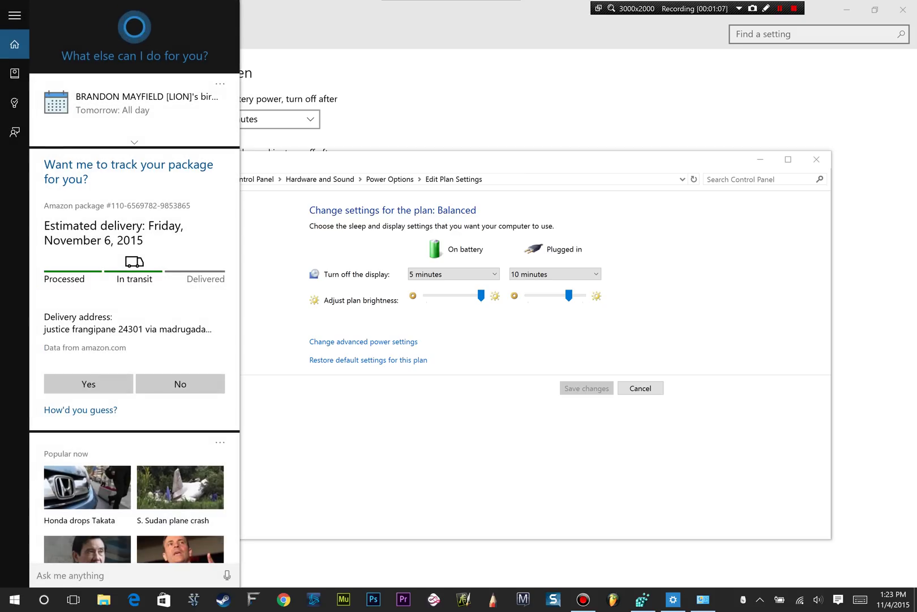
type("regedit")
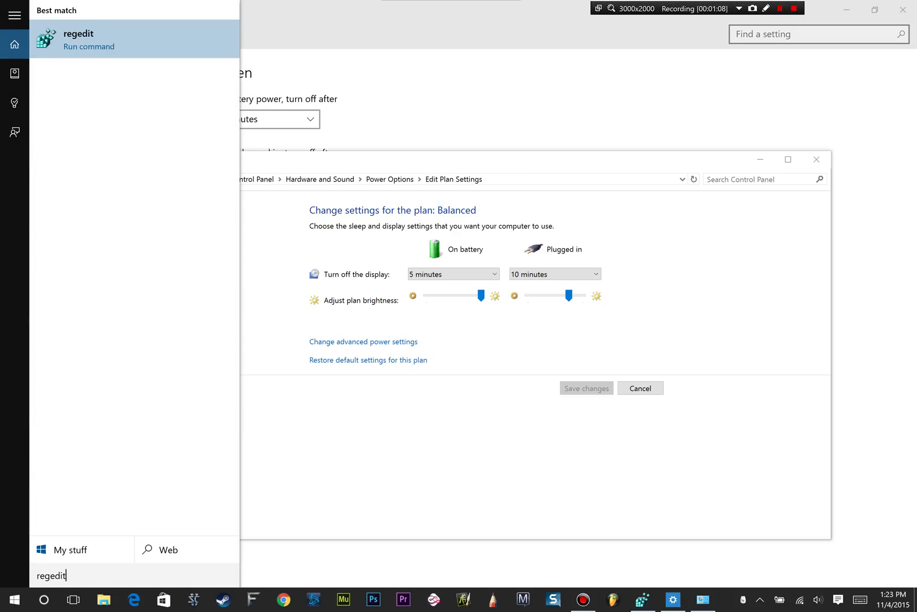
Step: Launch regedit from search and close the Balanced plan settings window
key("Return")
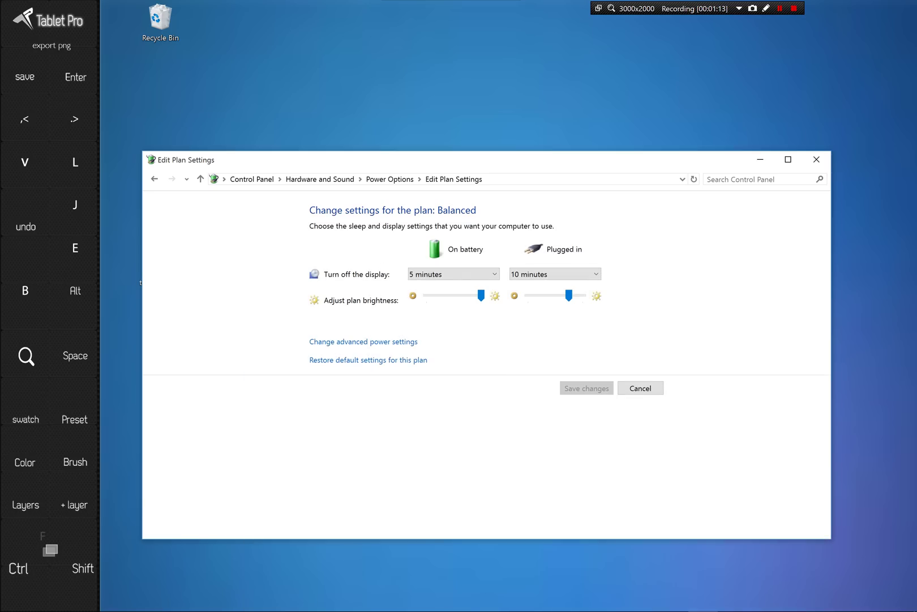
left_click(817, 159)
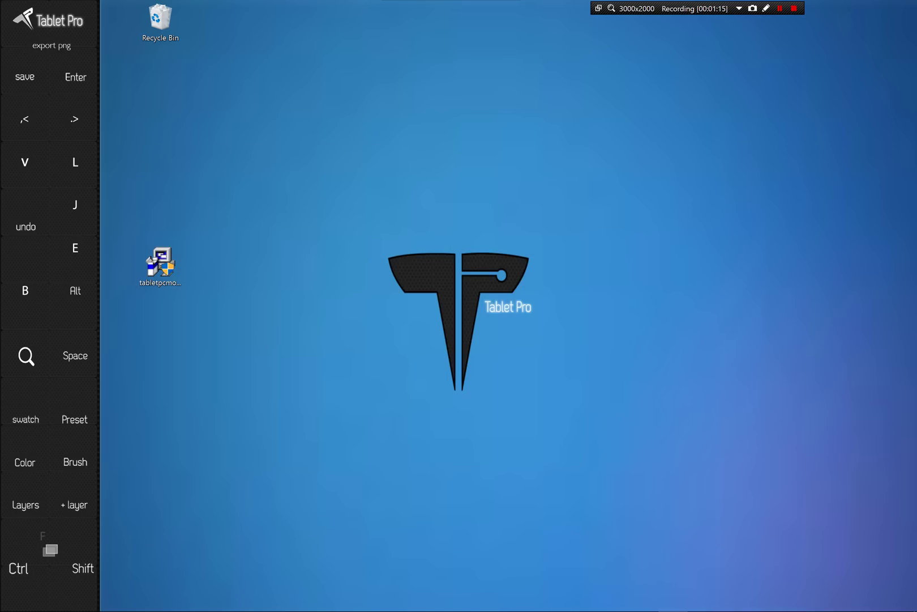
Step: Switch to the Registry Editor window showing the Power key
key("alt+Tab")
key("alt+Tab")
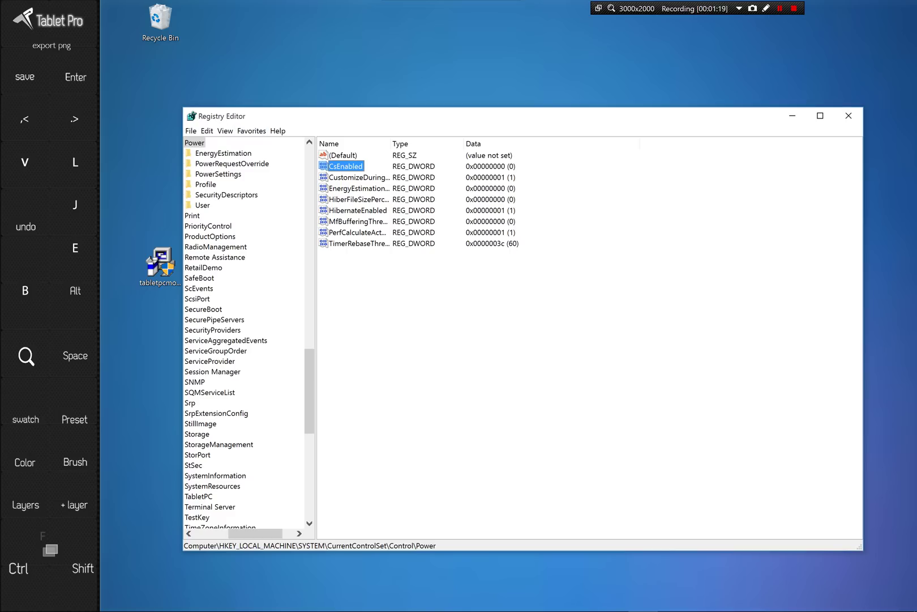
left_click_drag(310, 390, 310, 266)
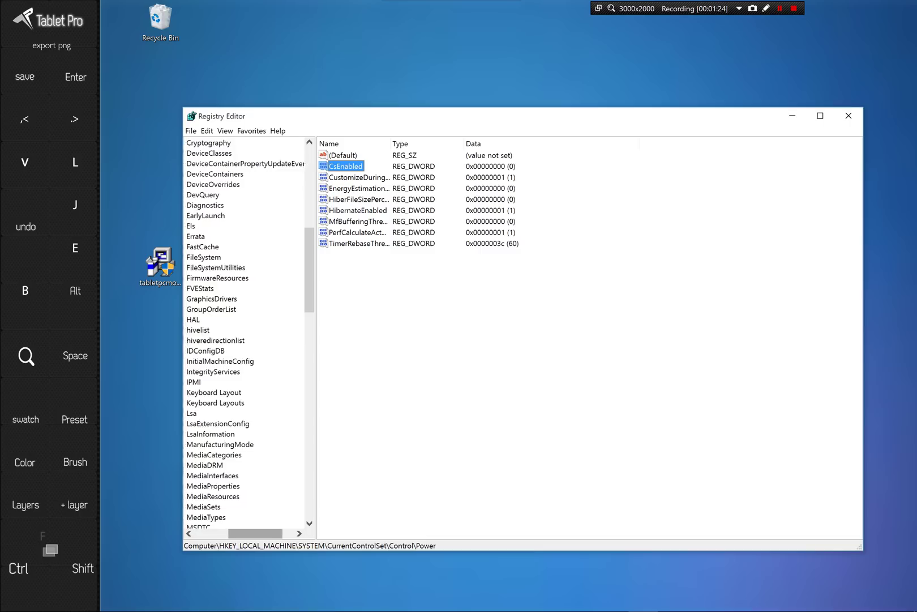
left_click_drag(254, 534, 221, 534)
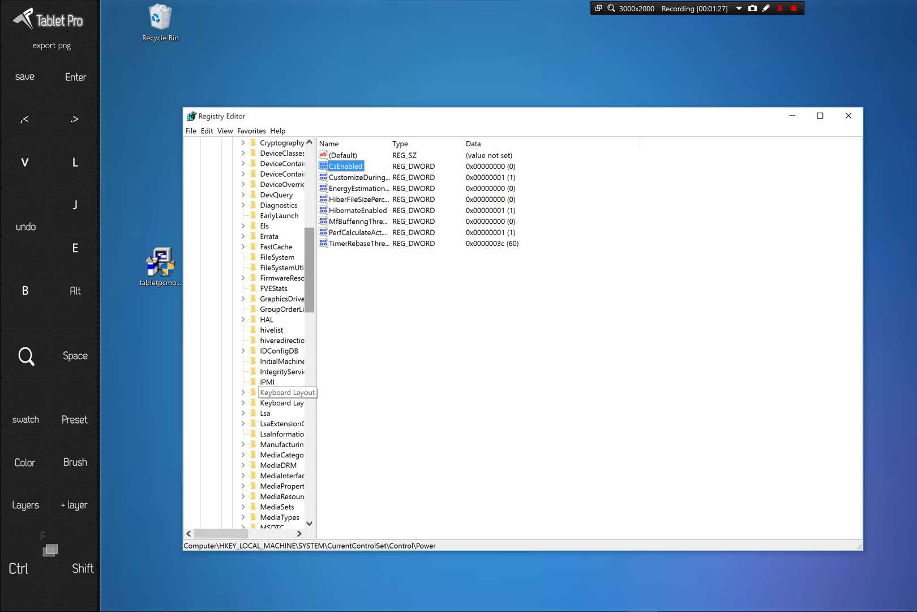
scroll(272, 322, "up", 10)
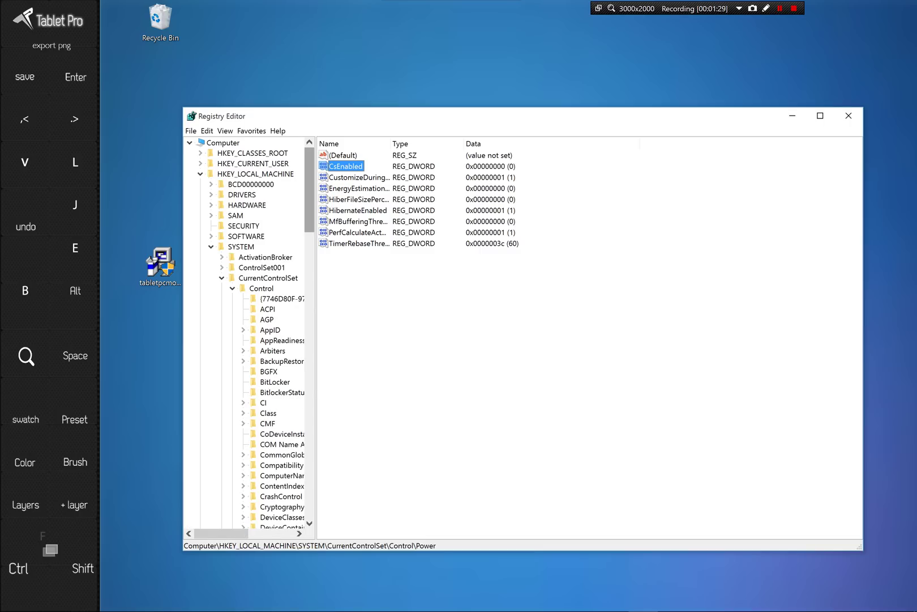
left_click(206, 131)
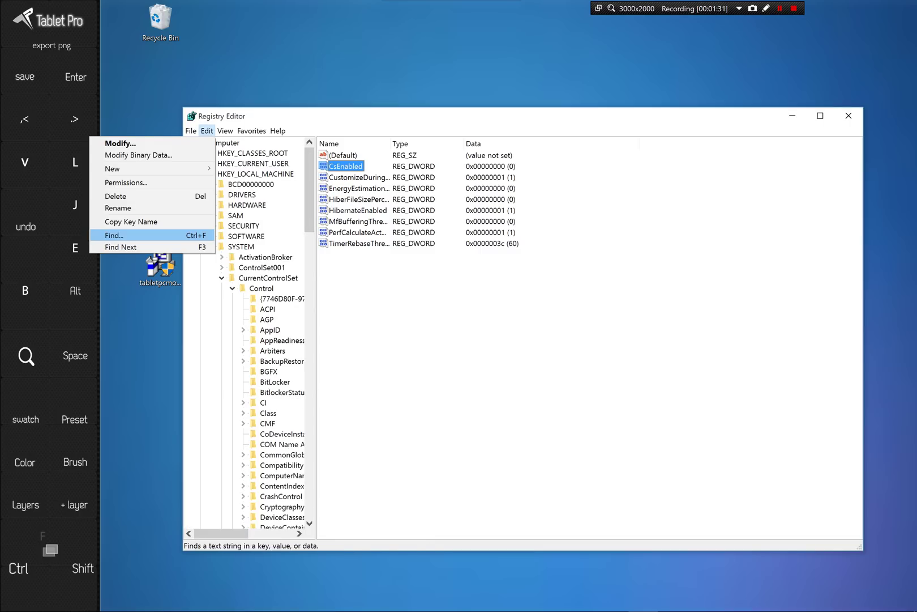
left_click(114, 235)
type("c")
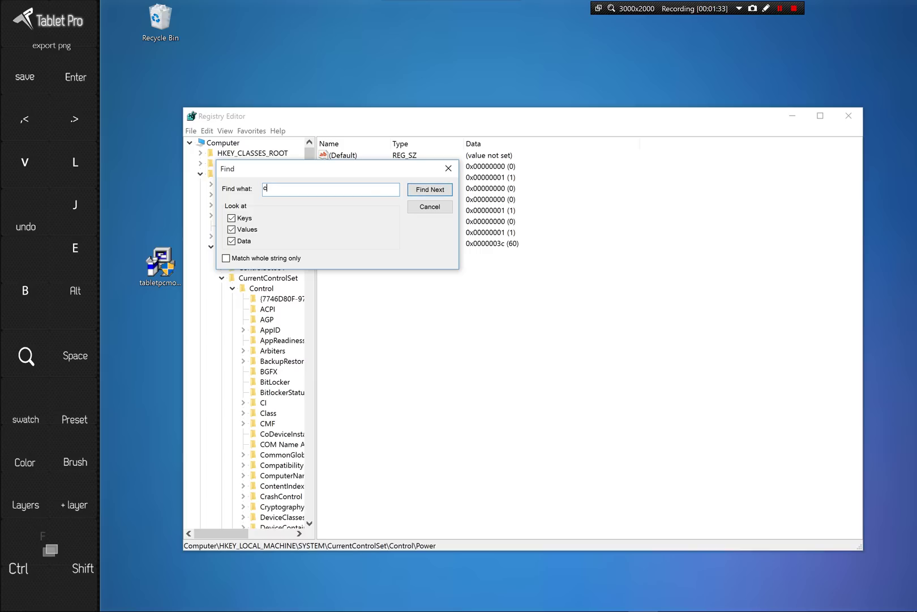
type("senabled")
key("Return")
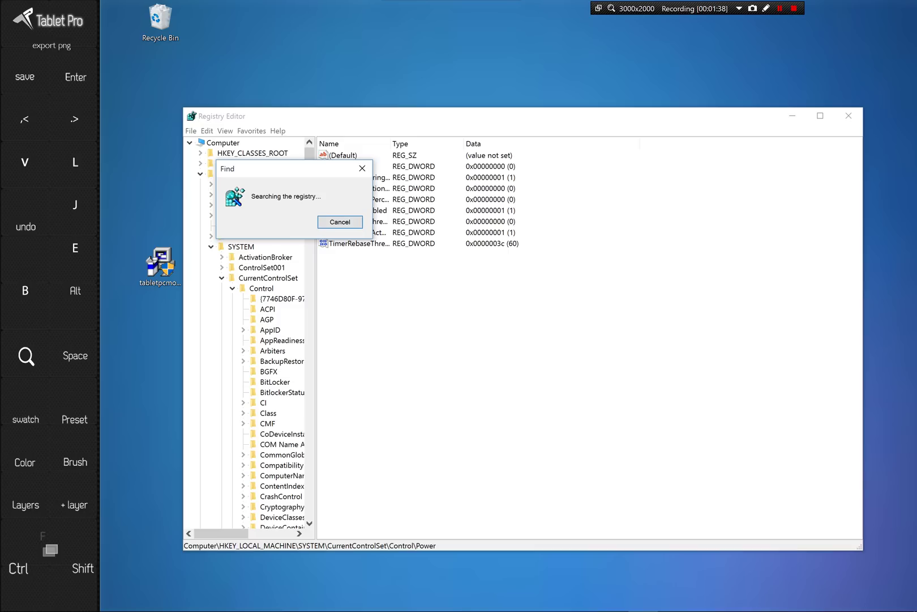
mouse_move(265, 168)
left_mouse_down()
mouse_move(157, 191)
mouse_move(190, 190)
left_mouse_up()
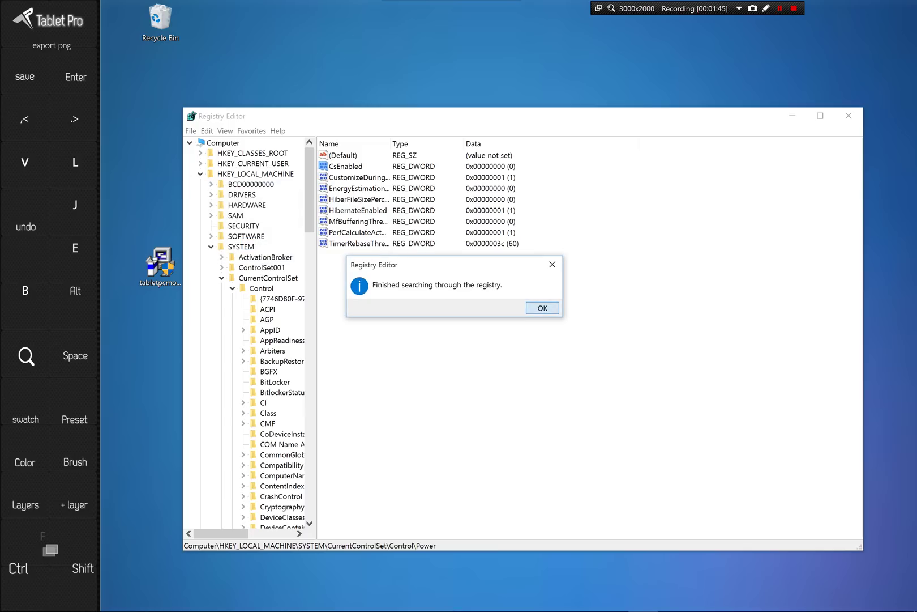
key("Return")
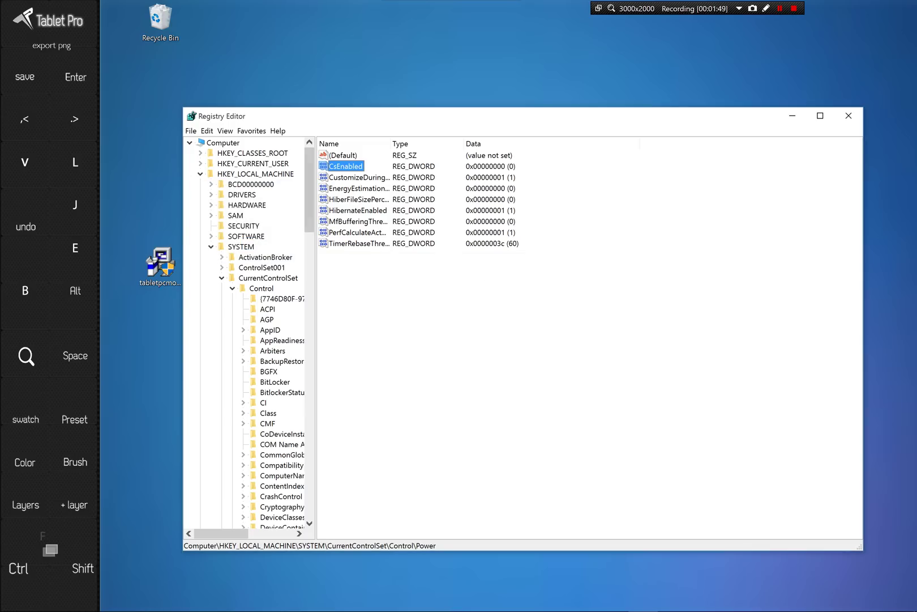
Step: Set the CsEnabled value data to 0, then close Registry Editor
key("Return")
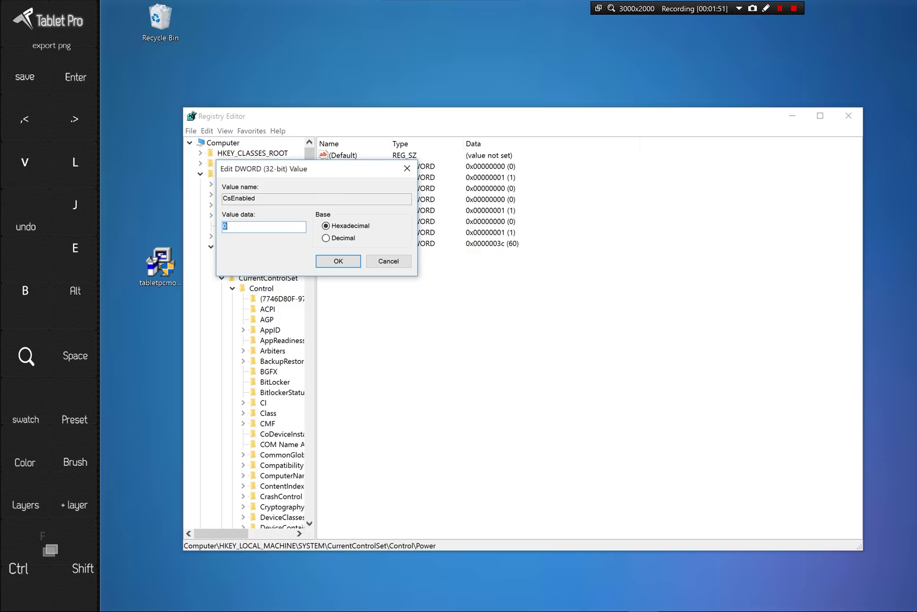
type("1")
key("BackSpace")
type("0")
left_click(337, 260)
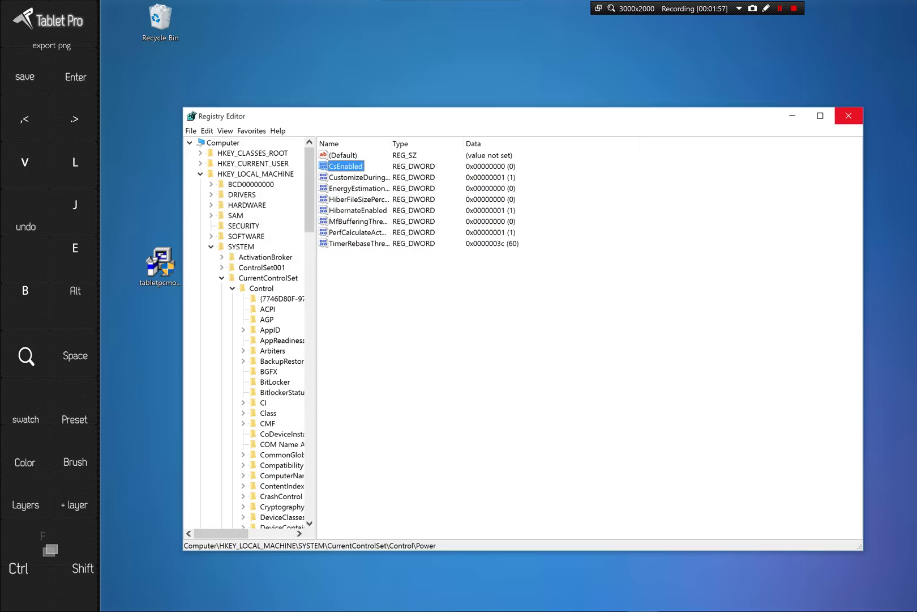
left_click(848, 116)
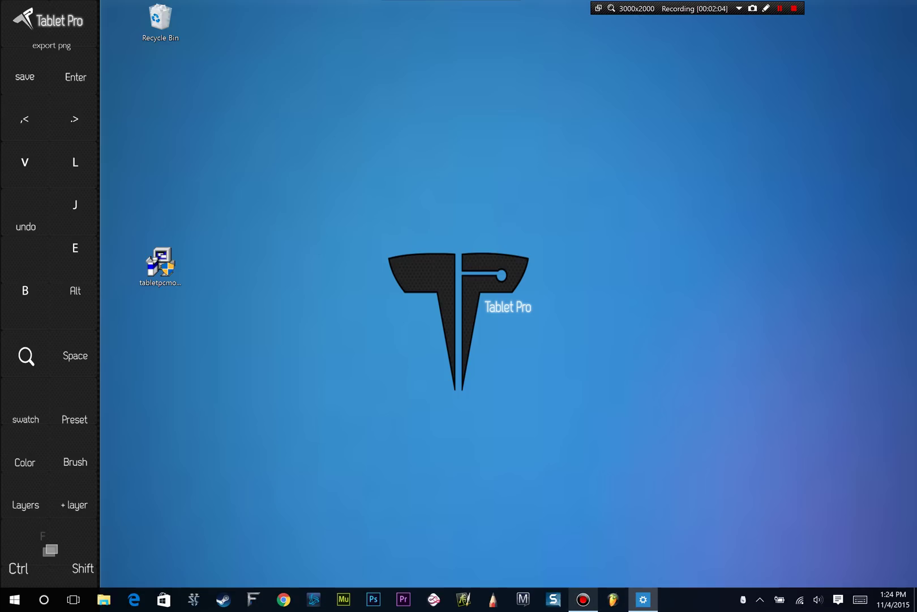
Step: Return to the Power & sleep settings and briefly check the battery flyout
left_click(642, 599)
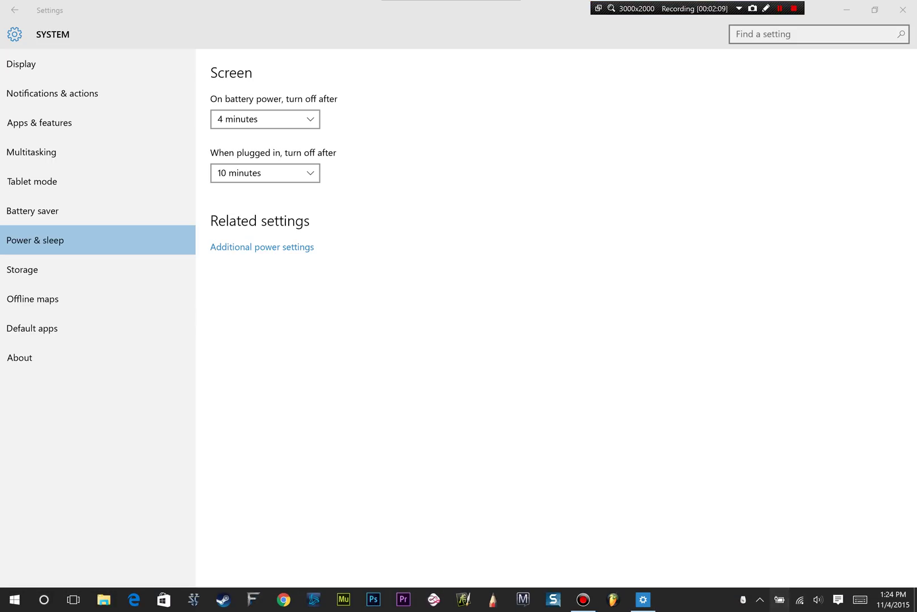
left_click(780, 600)
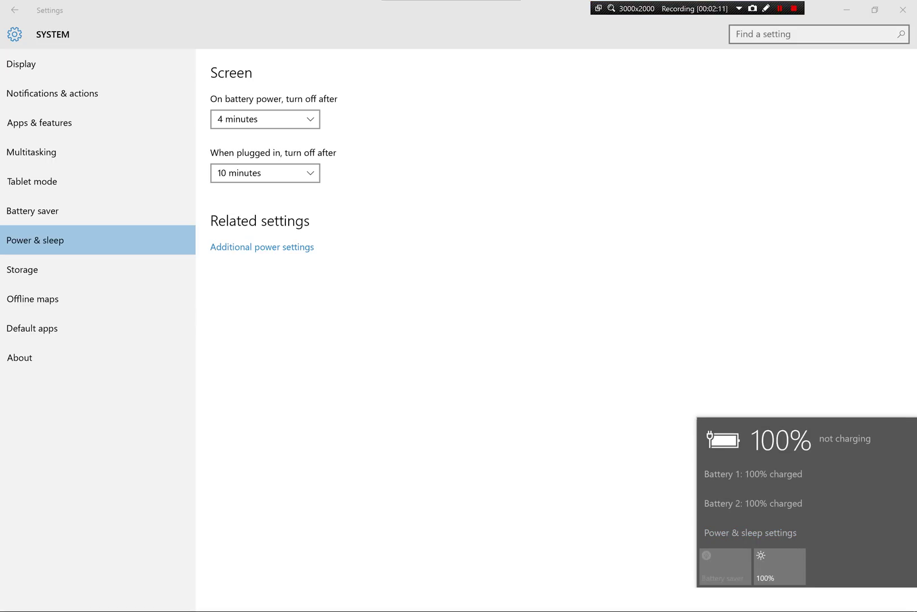
left_click(458, 358)
Step: Confirm High performance is listed in Power Options, move the window, then minimize it
left_click(262, 247)
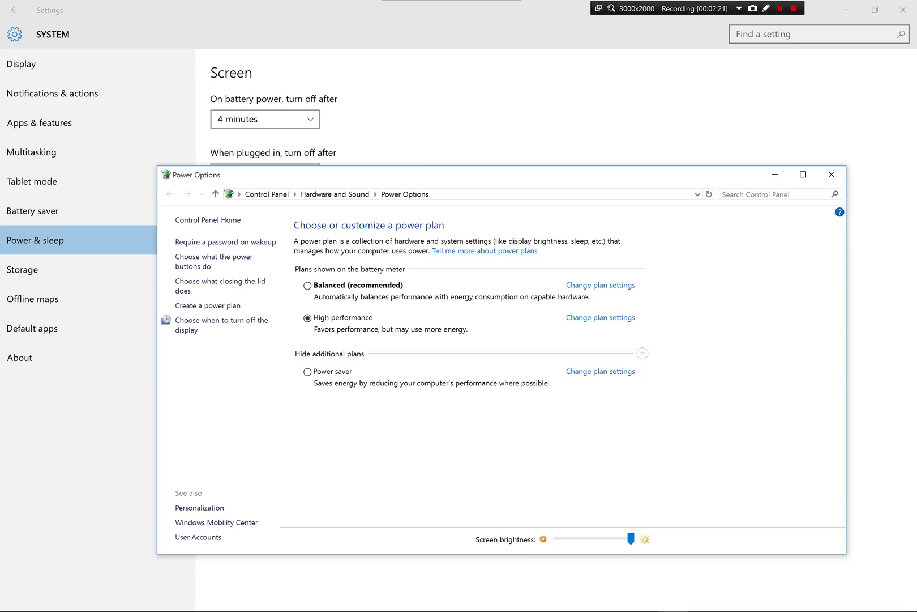
left_click_drag(501, 174, 481, 132)
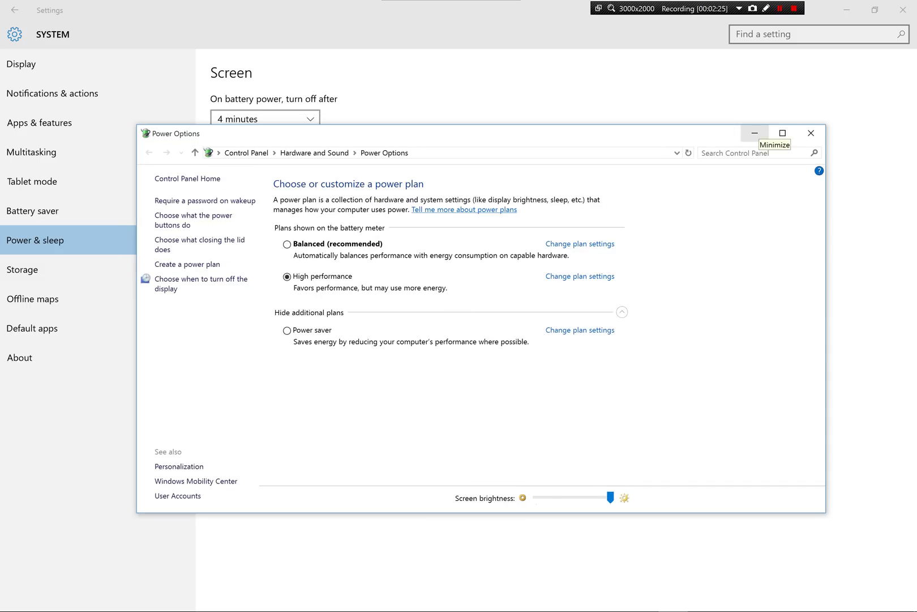
left_click(755, 132)
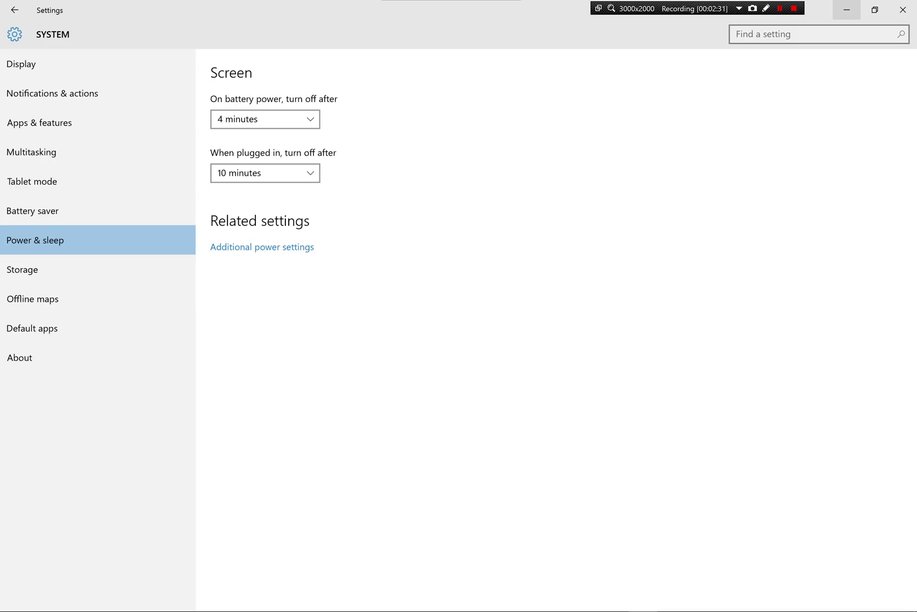
Step: Minimize the Windows Settings window to the taskbar
left_click(846, 9)
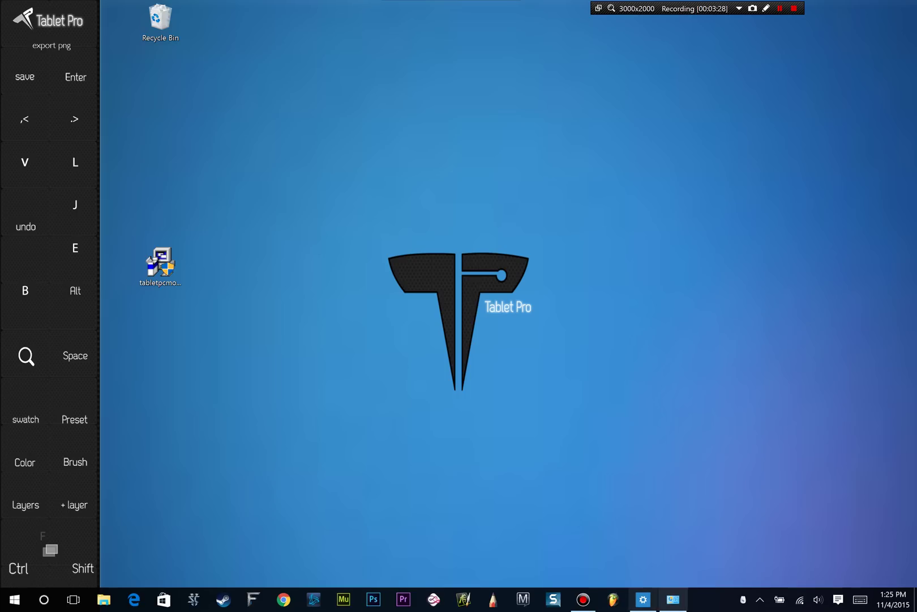
Step: Launch NVIDIA Control Panel through the Start menu's Control Panel, under Hardware and Sound
right_click(14, 600)
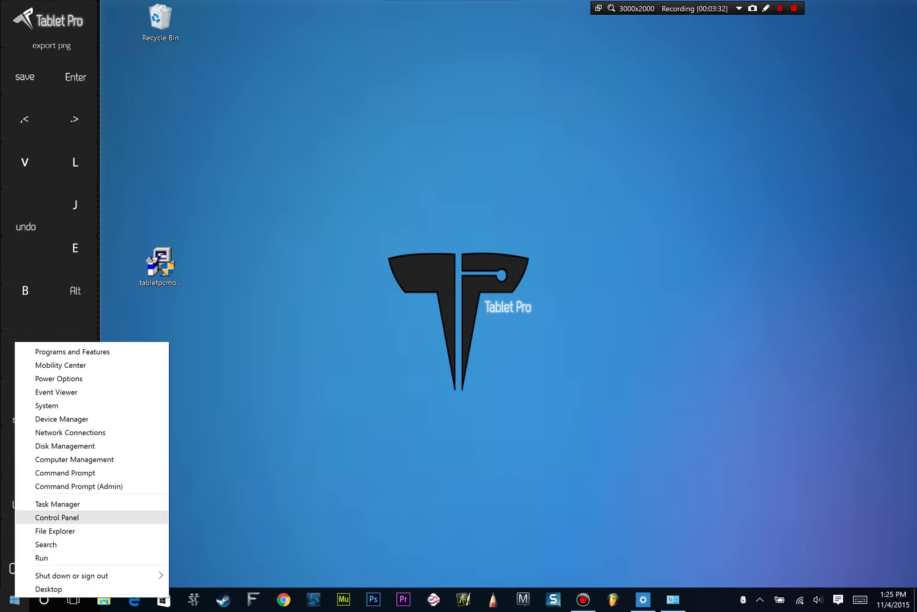
left_click(57, 517)
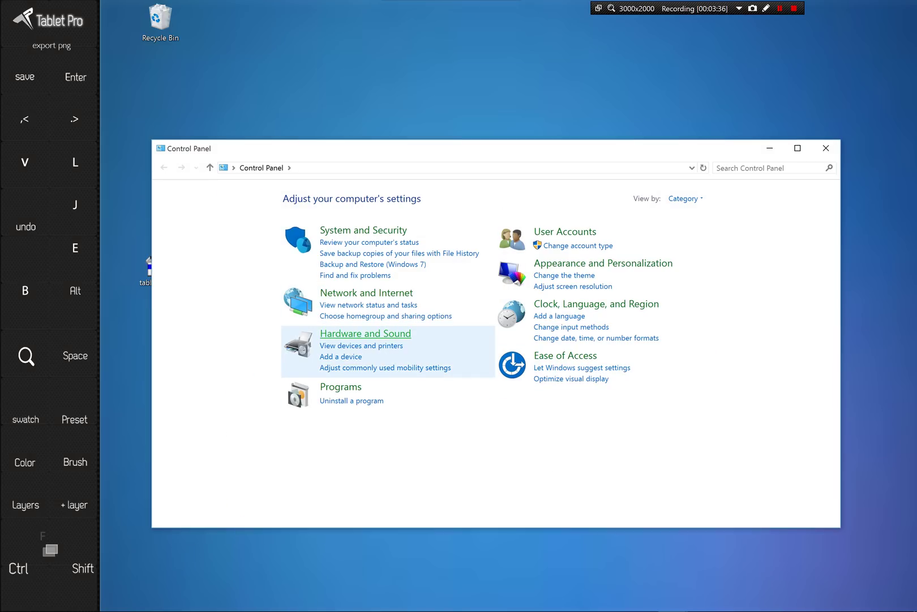
left_click(365, 333)
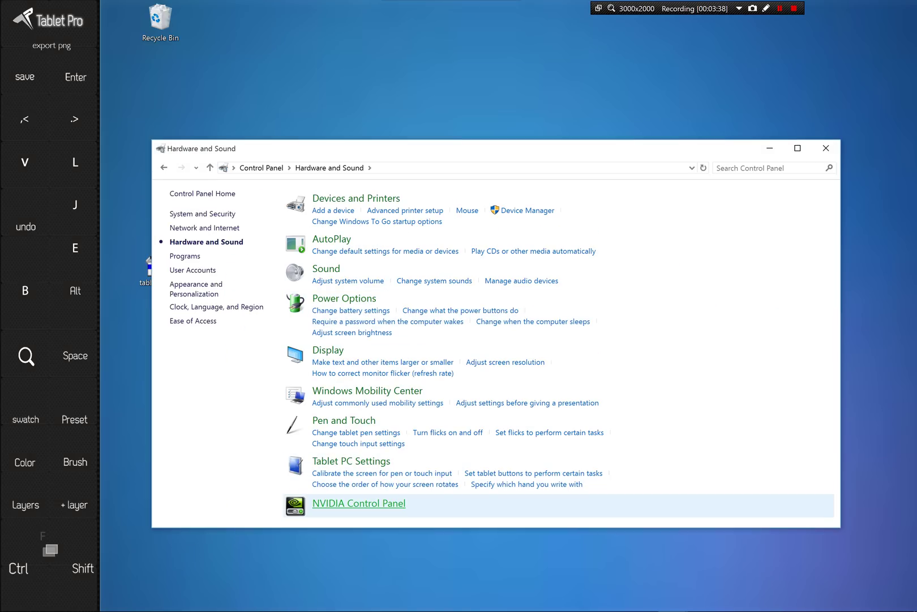
left_click(358, 503)
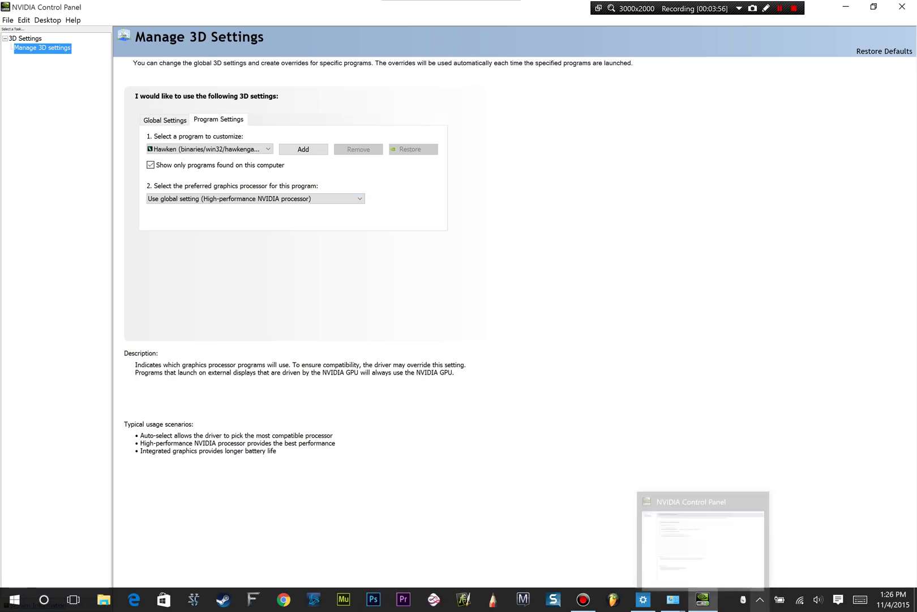
Step: Browse the Program Settings list of programs to customize twice, leaving the selection unchanged
left_click(760, 599)
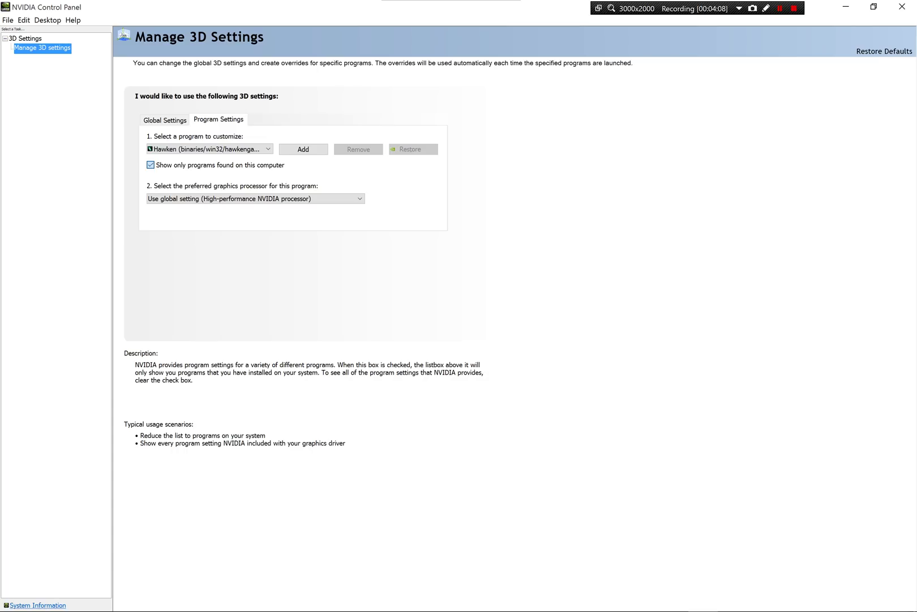
left_click(207, 149)
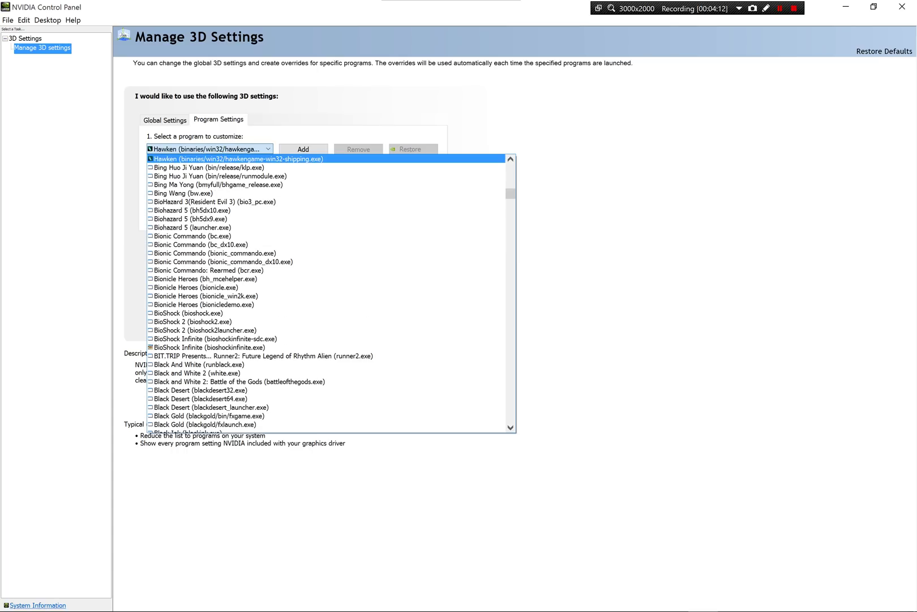
key("Escape")
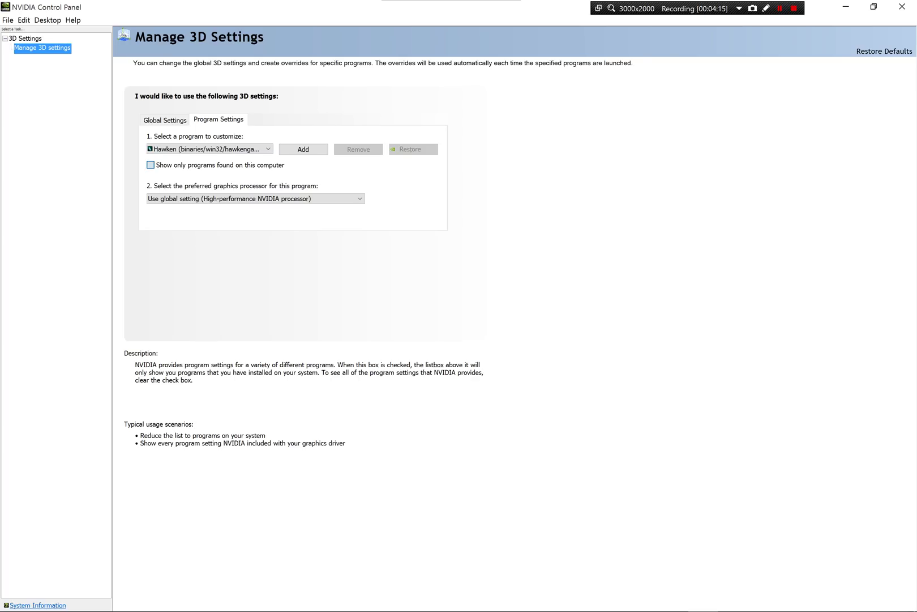
left_click(208, 149)
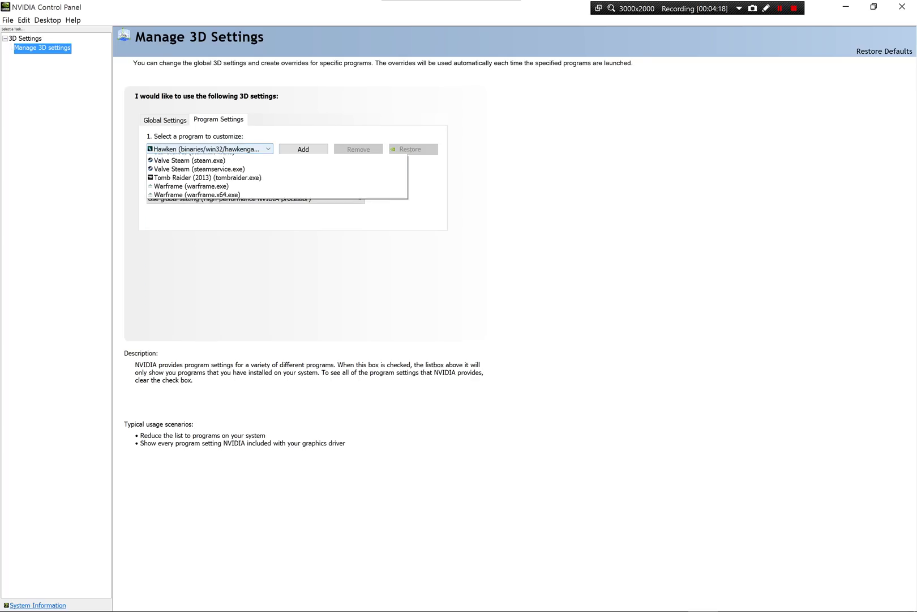
key("Escape")
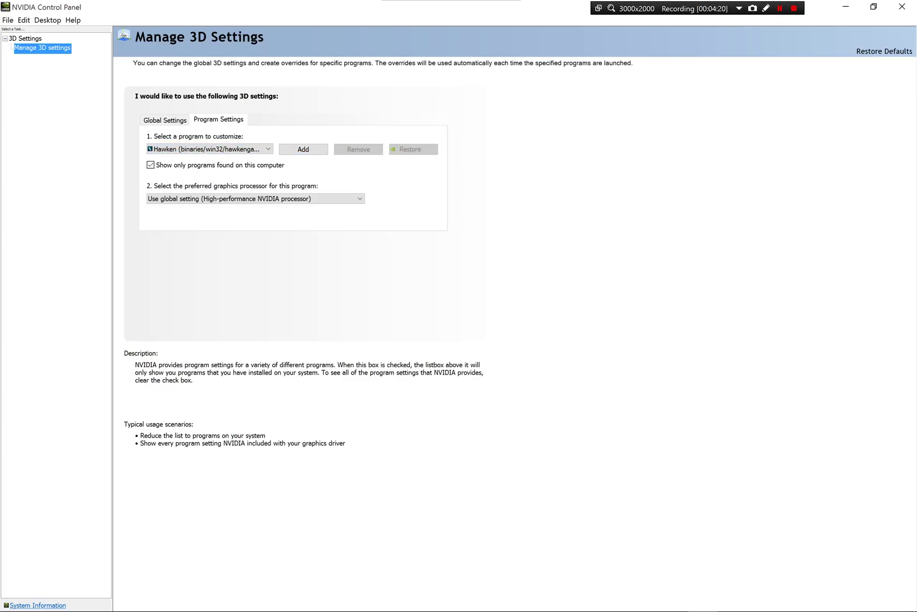
Step: Check Hawken's graphics processor choices without changing them, view Global Settings, and close the panel
left_click(255, 198)
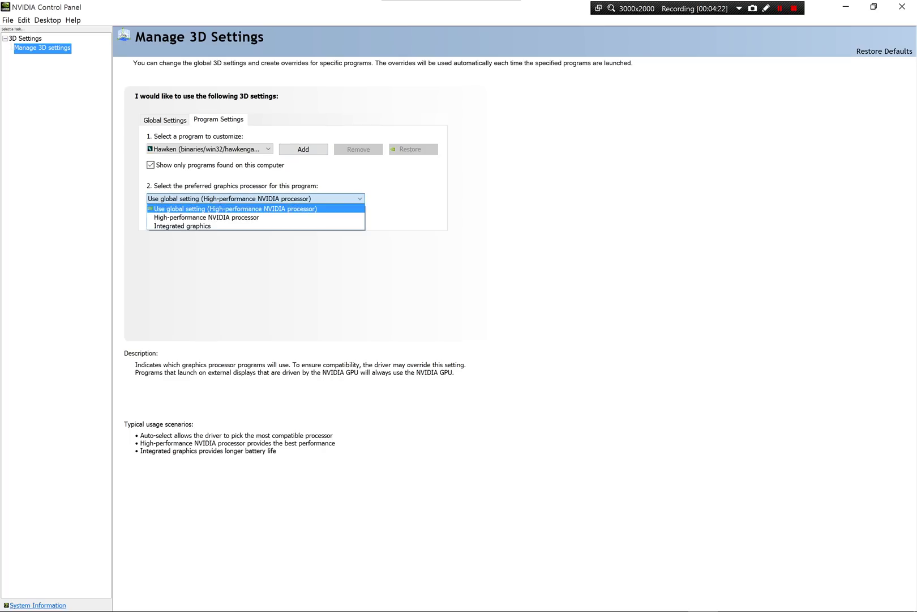
key("Down")
key("Down")
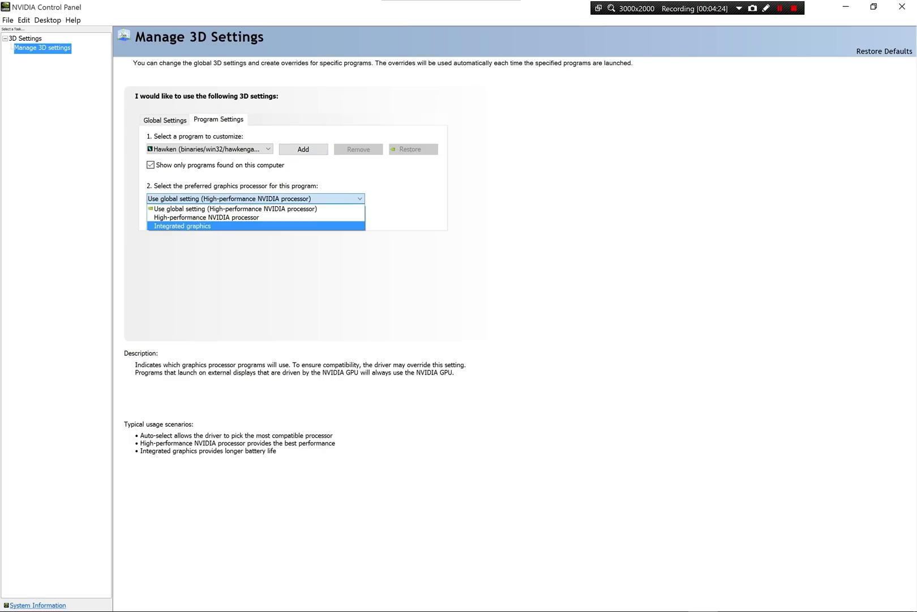
key("Escape")
key("shift+Tab")
key("Left")
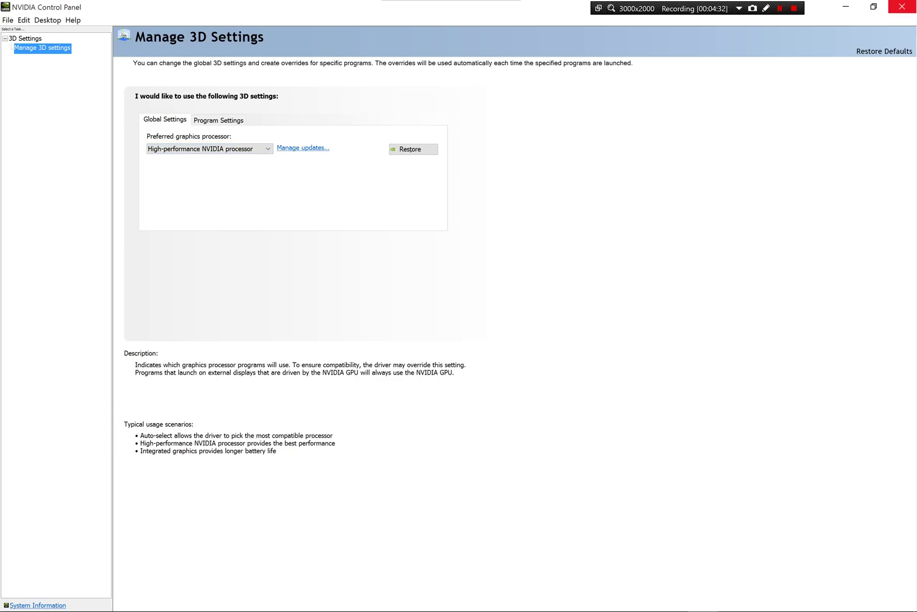
left_click(902, 8)
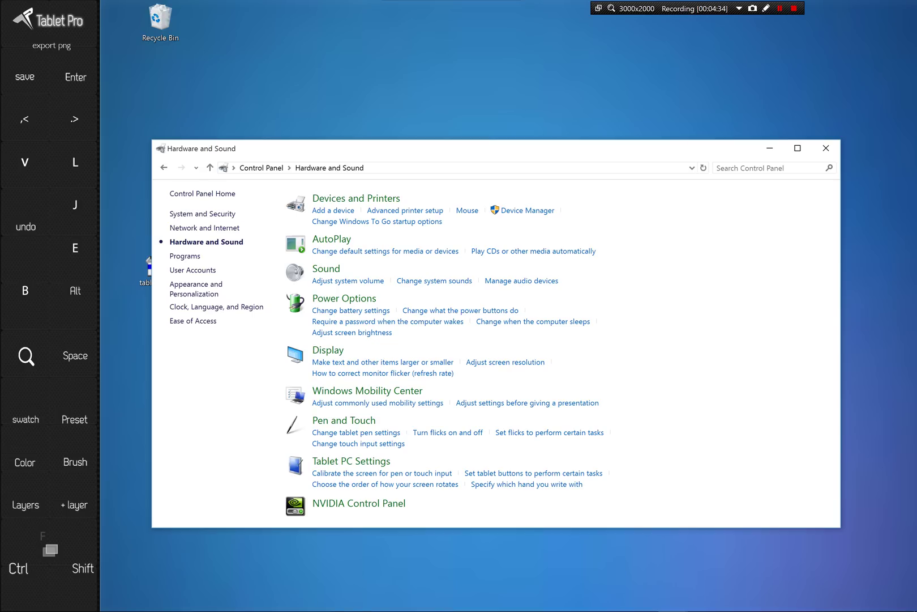
Step: Drag the Hardware and Sound window left, then close it to reveal the Tablet Pro desktop
left_click_drag(458, 149, 443, 120)
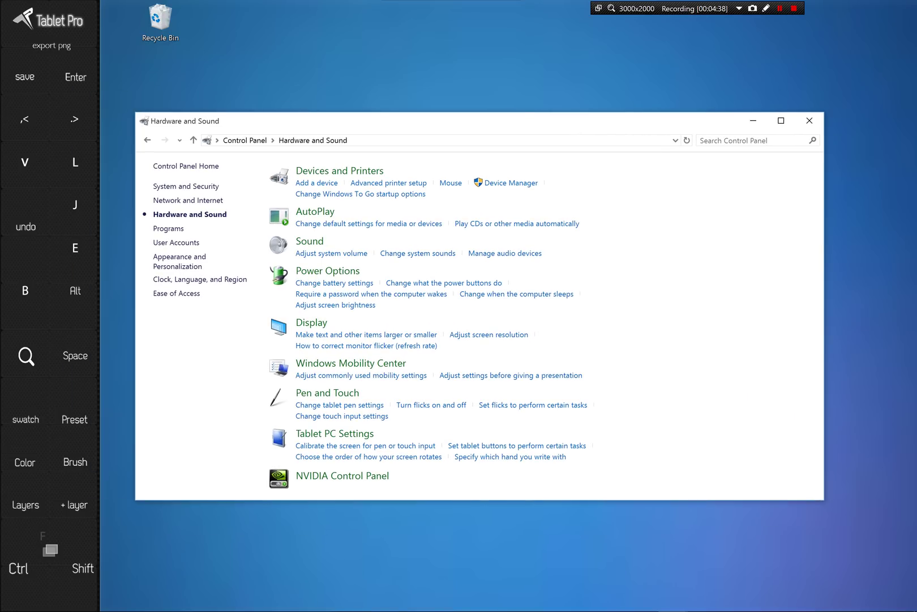
left_click_drag(443, 120, 370, 126)
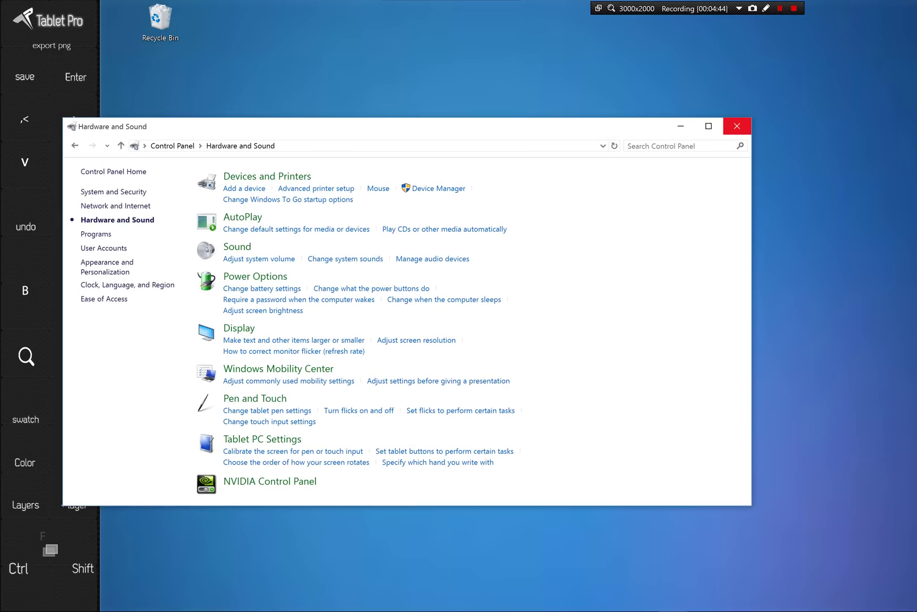
left_click(737, 127)
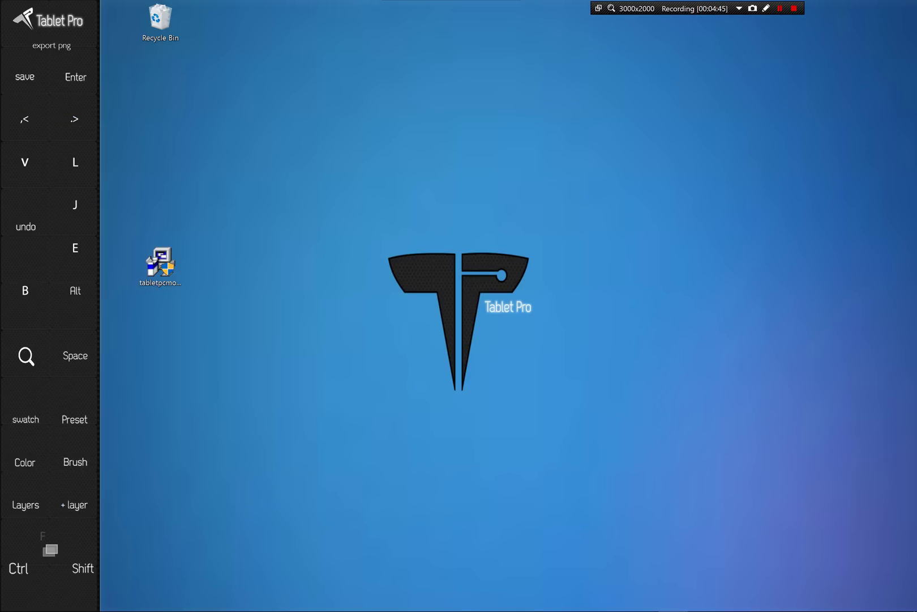